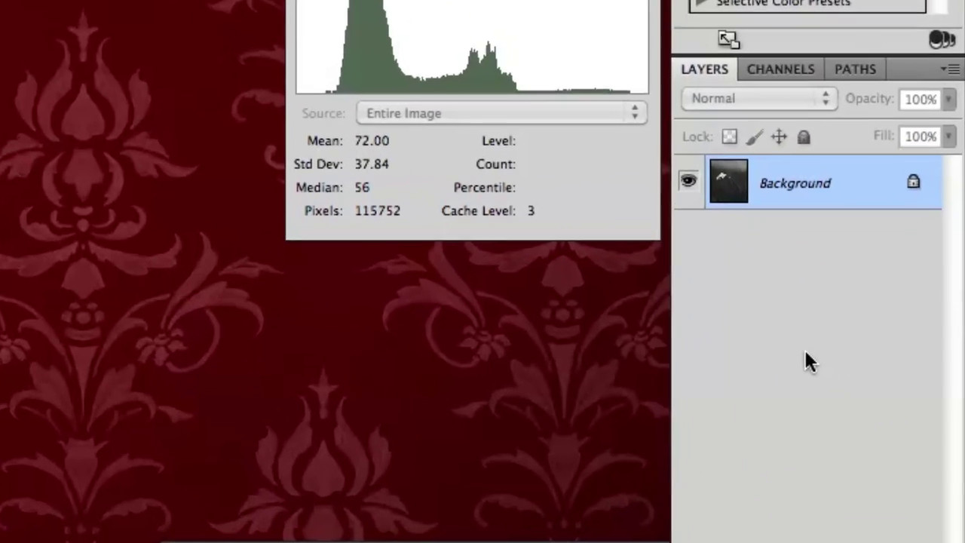
- Duplicate the Background layer three times with ⌘+J
key(super+j)
key(super+j)
key(super+j)
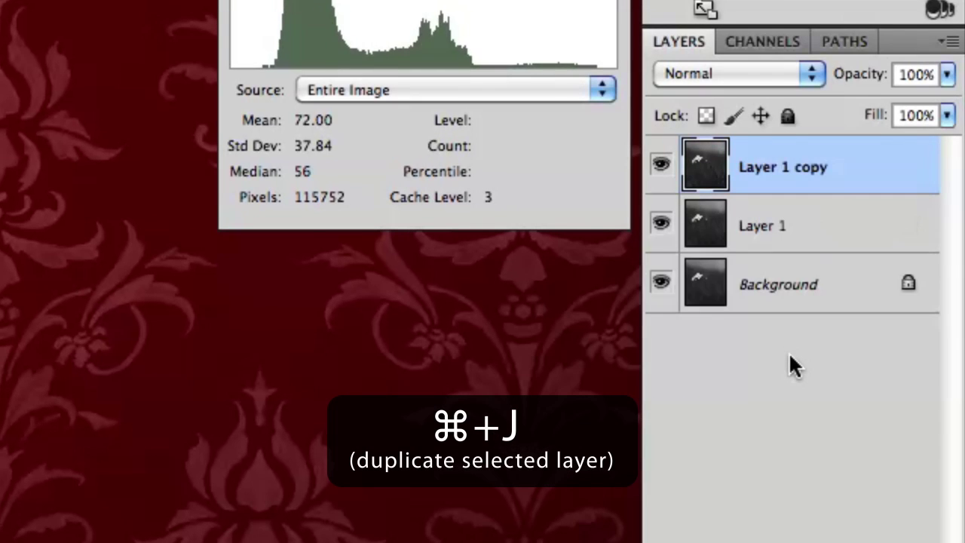
key(super+j)
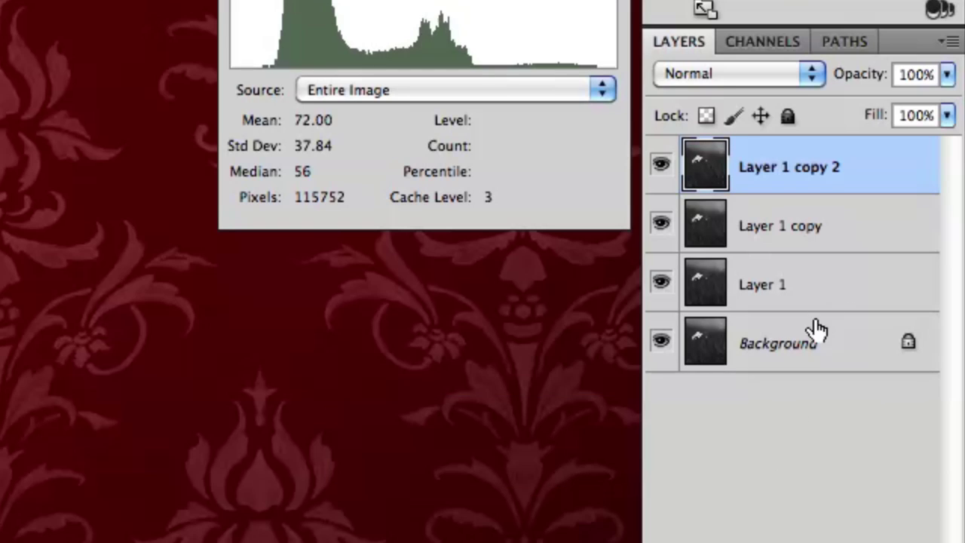
- Limit Layer 1, Layer 1 copy and Layer 1 copy 2 to the R, G and B channels in Advanced Blending
double_click(839, 287)
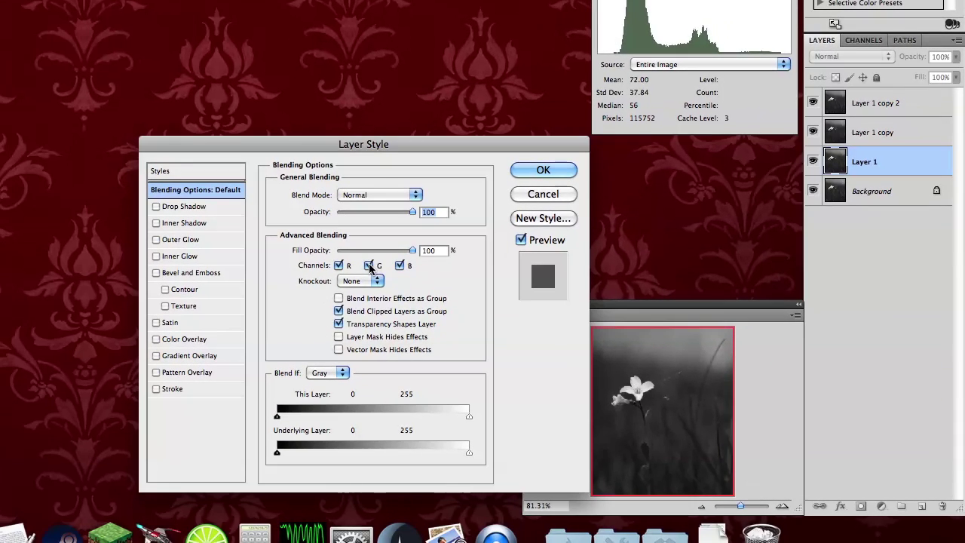
click(369, 266)
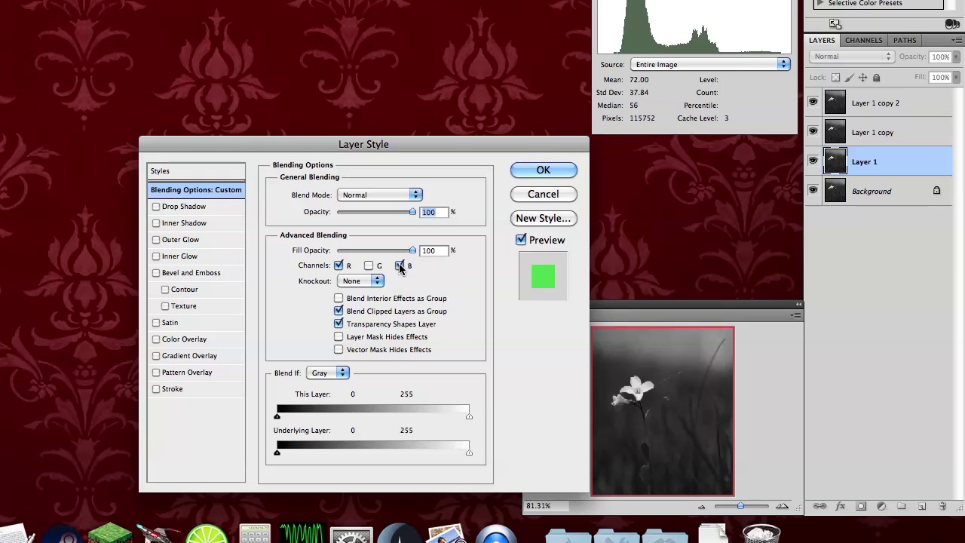
click(400, 266)
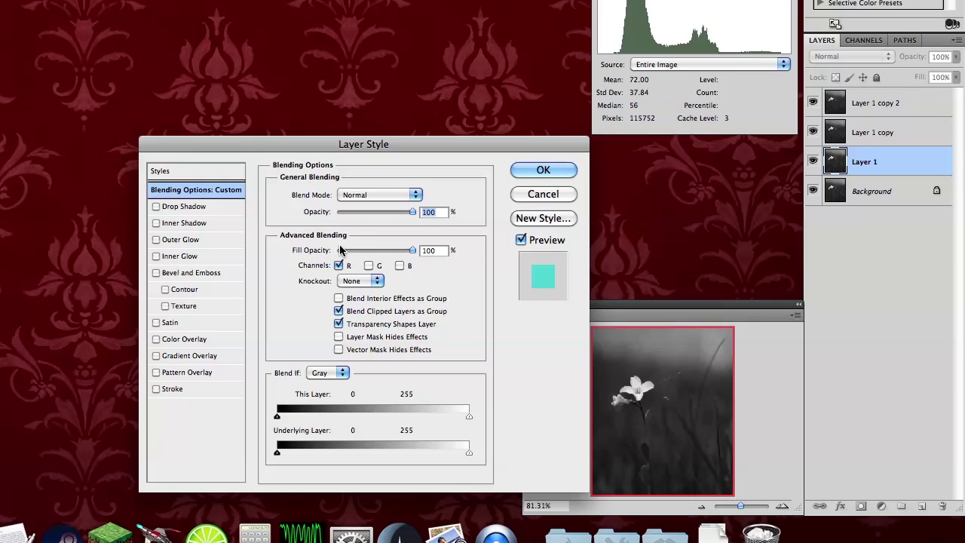
click(532, 172)
double_click(919, 138)
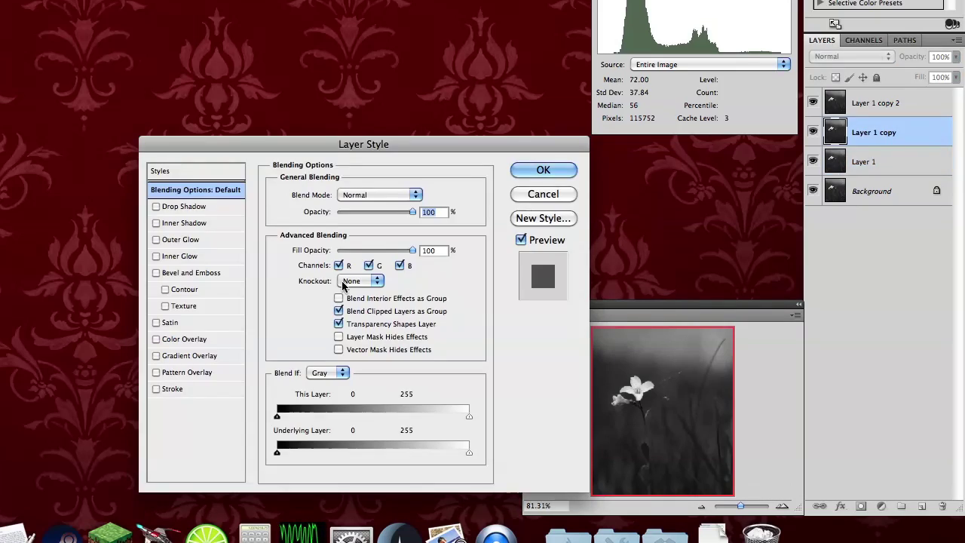
click(339, 265)
key(Return)
double_click(924, 103)
click(400, 266)
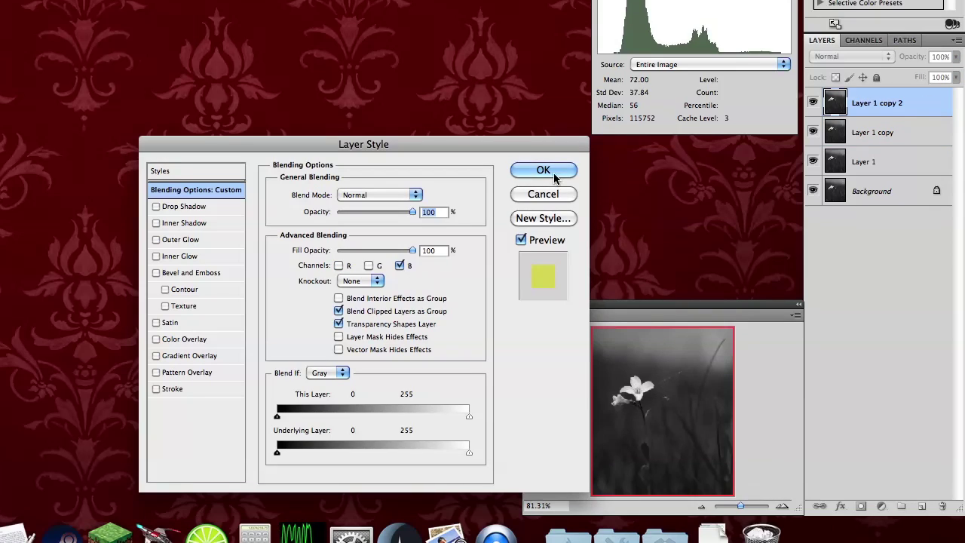
click(545, 170)
- Rename the three layers RED, GREEN and BLUE, then select RED
double_click(861, 162)
text(RED)
key(Return)
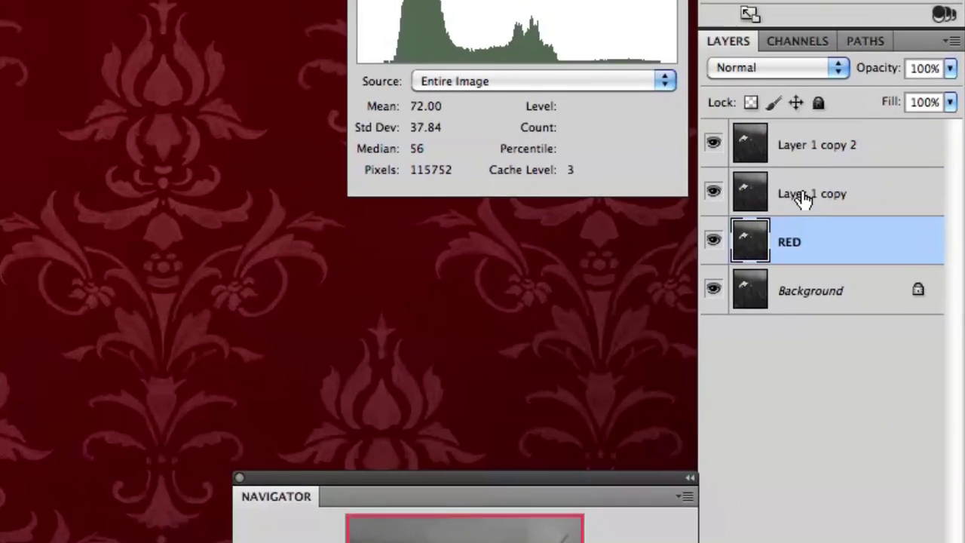
double_click(806, 198)
text(GREE)
text(N)
key(Return)
double_click(803, 153)
text(BLUE)
key(Return)
click(808, 299)
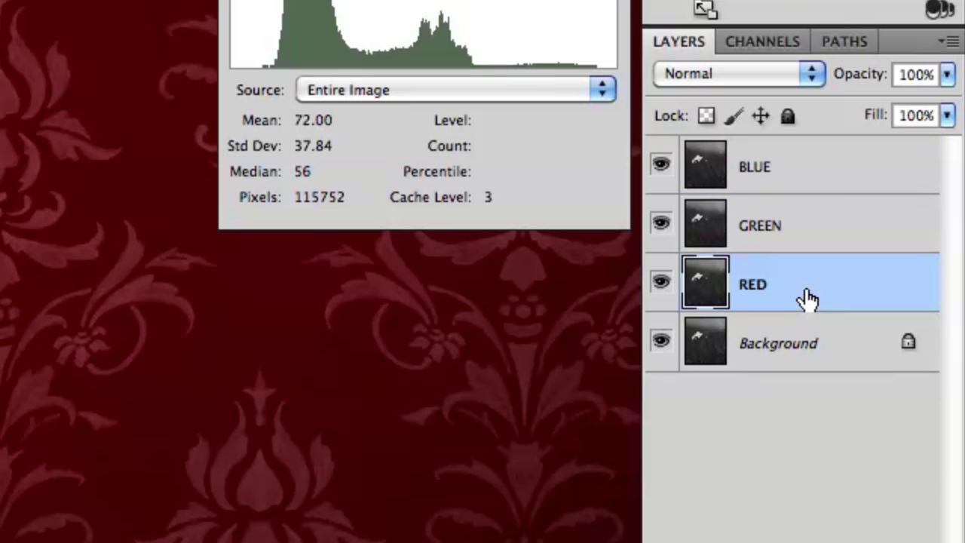
- Scale the RED layer to 99.7% with Free Transform
key(super+t)
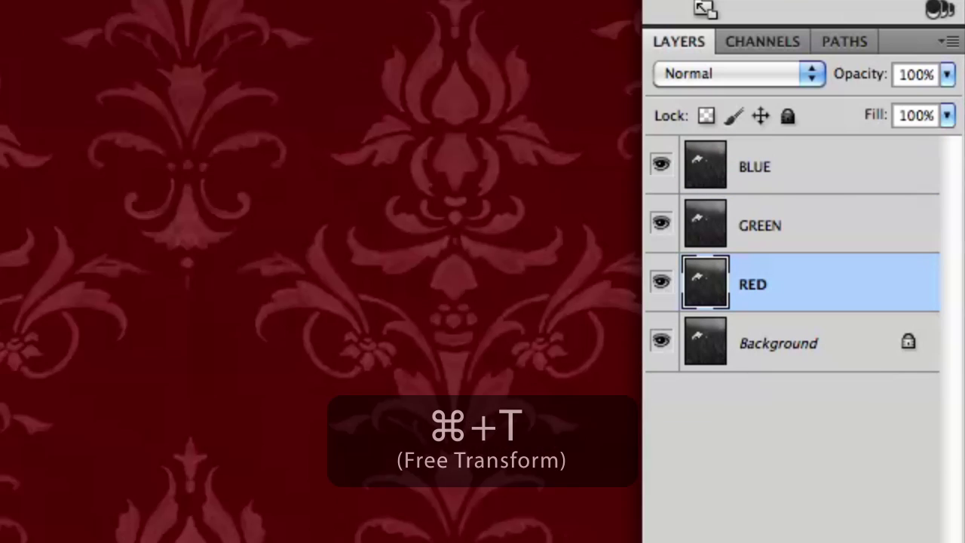
text(99.7)
key(Return)
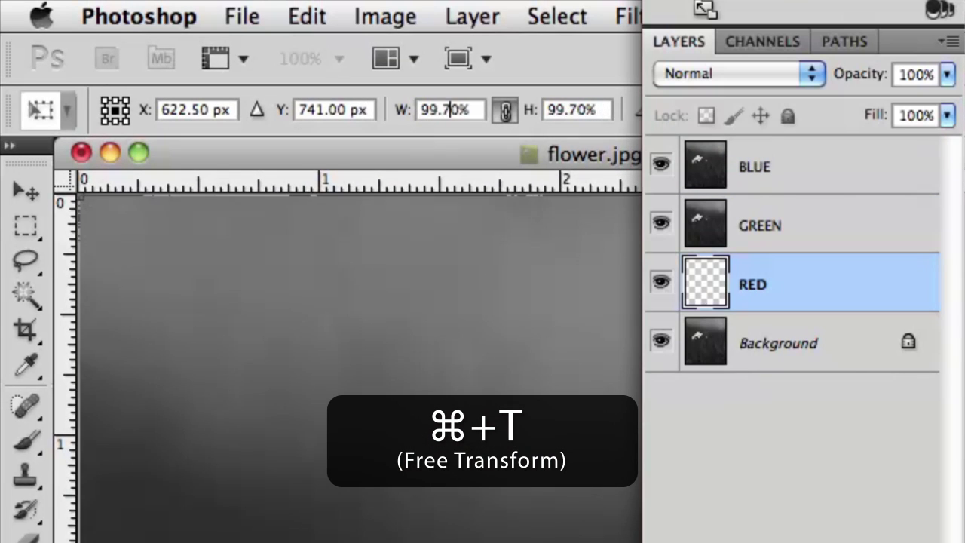
key(Return)
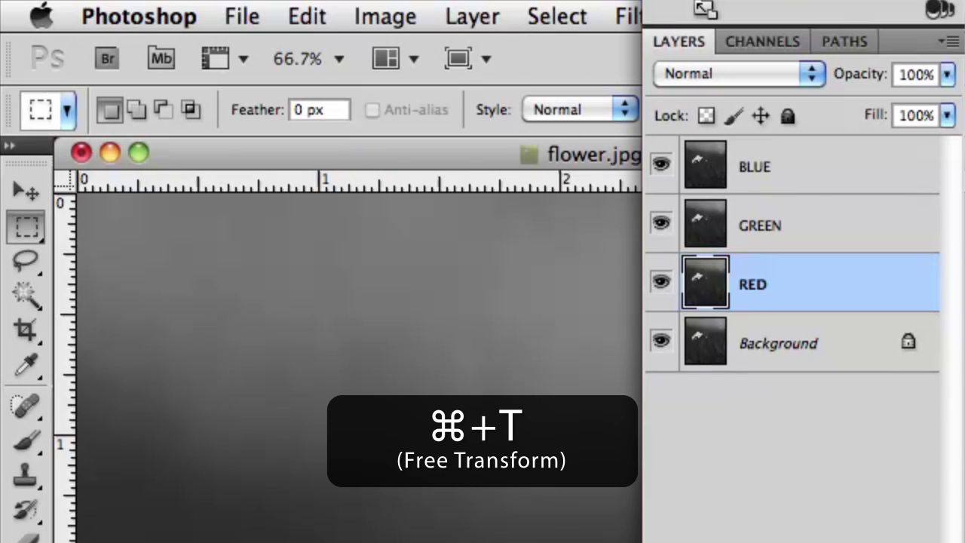
- Select the BLUE layer and change its Free Transform width to 100.3%
click(801, 187)
key(super+t)
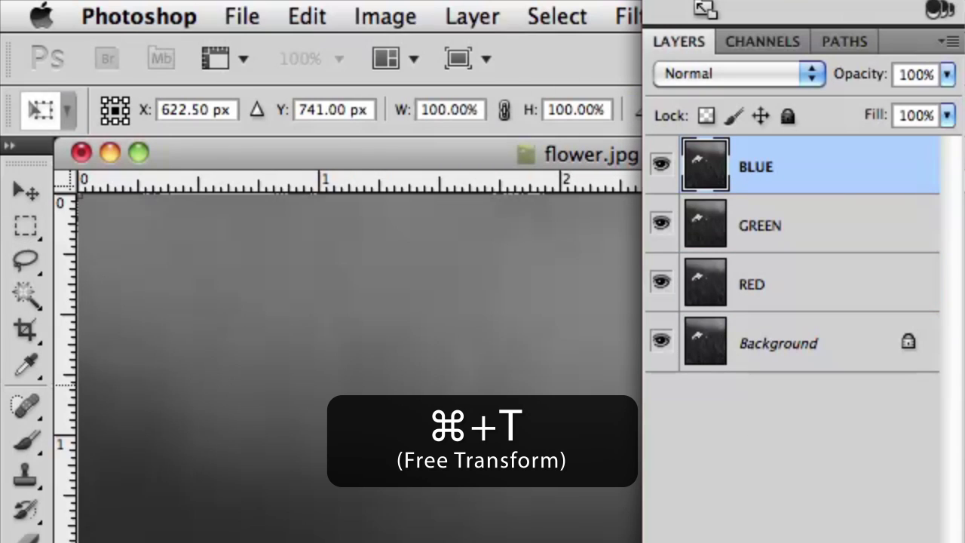
click(447, 109)
key(Right)
key(shift+Right)
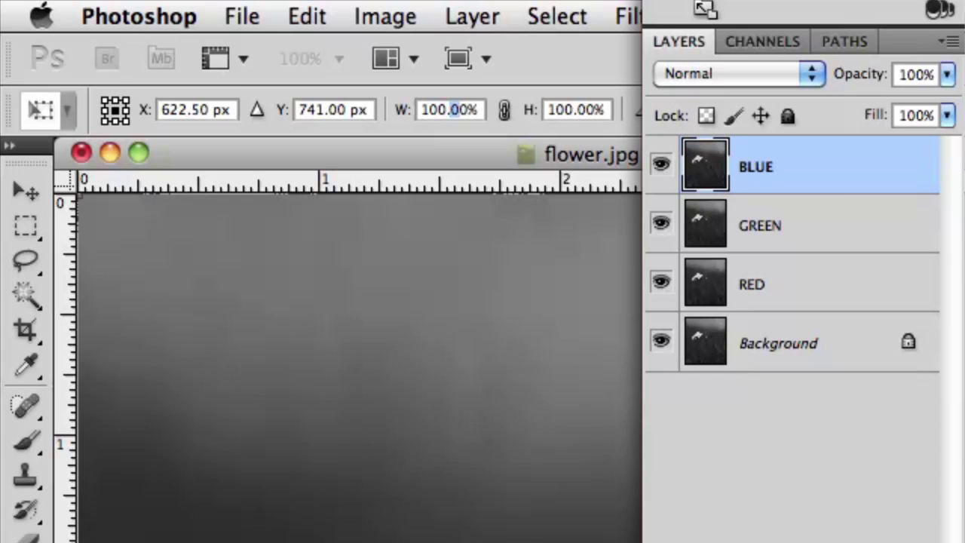
text(3)
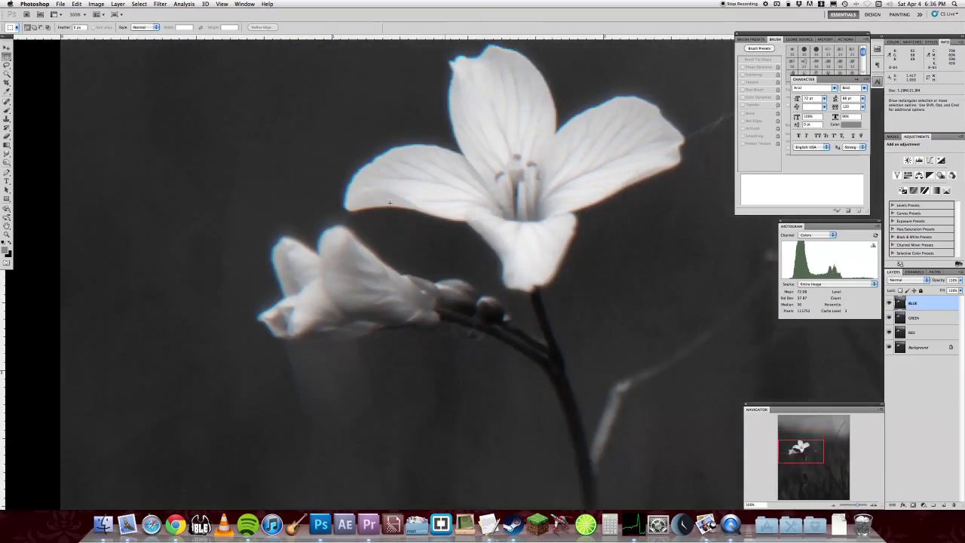
scroll(510, 279, up, 3)
scroll(510, 279, up, 2)
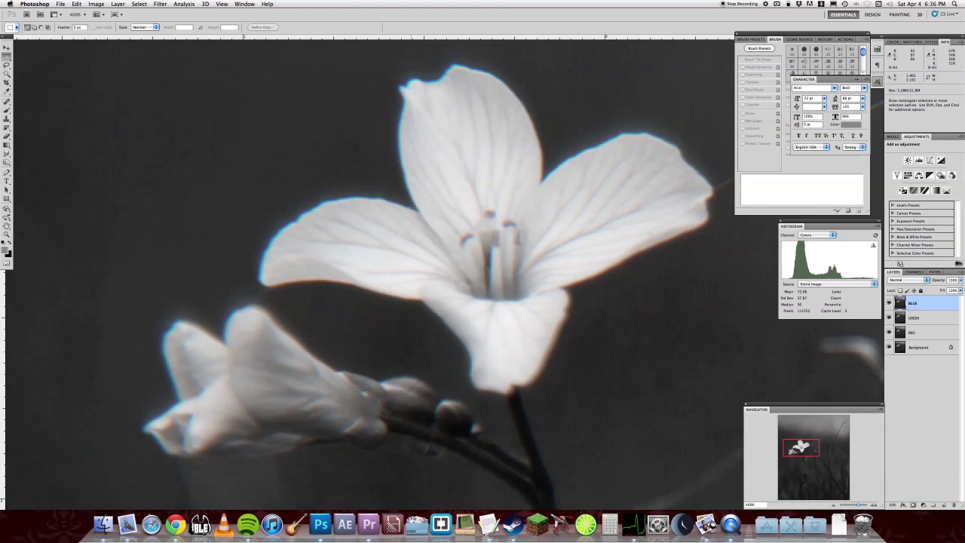
scroll(273, 252, down, 1)
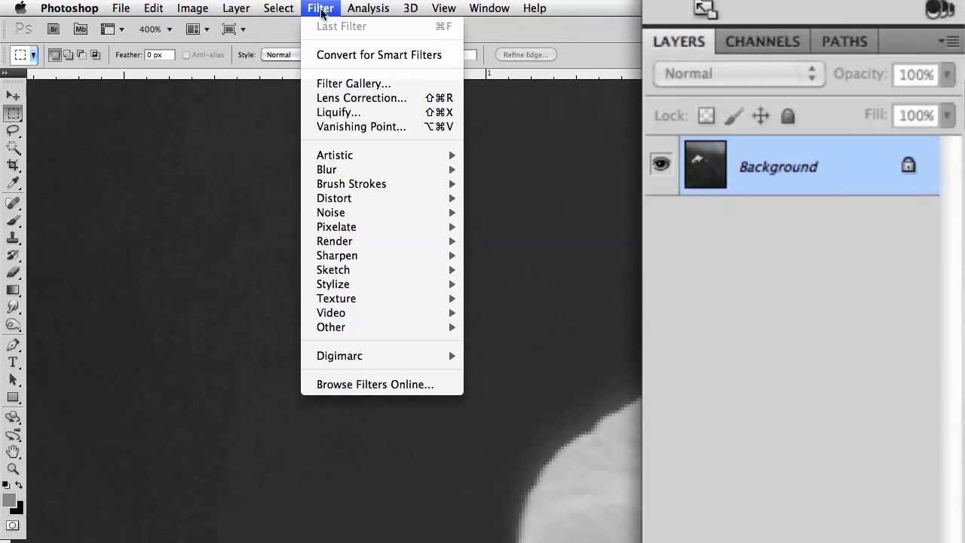
- Open Filter > Lens Correction and show its Custom fringe settings
click(353, 95)
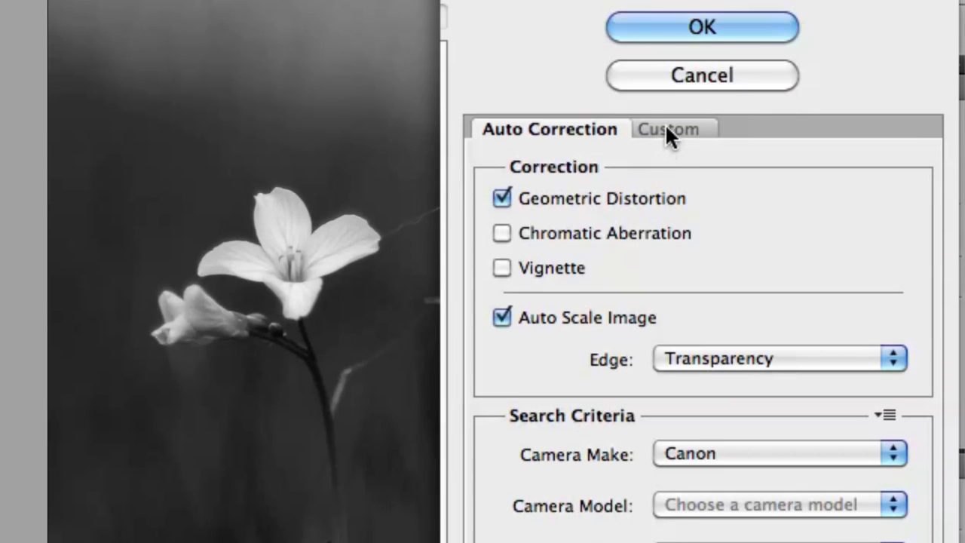
click(666, 128)
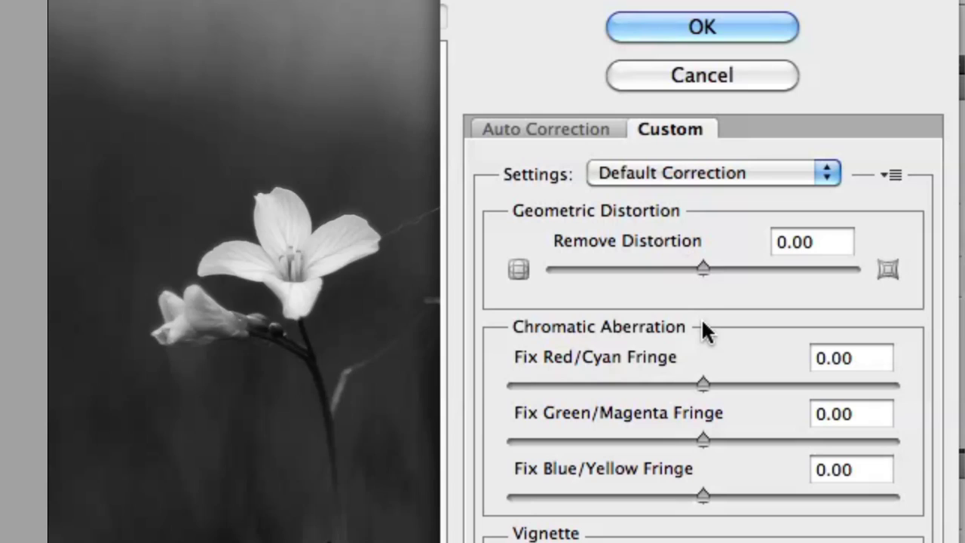
- Set Fix Red/Cyan Fringe to +100 and Fix Blue/Yellow Fringe to -100
click(705, 381)
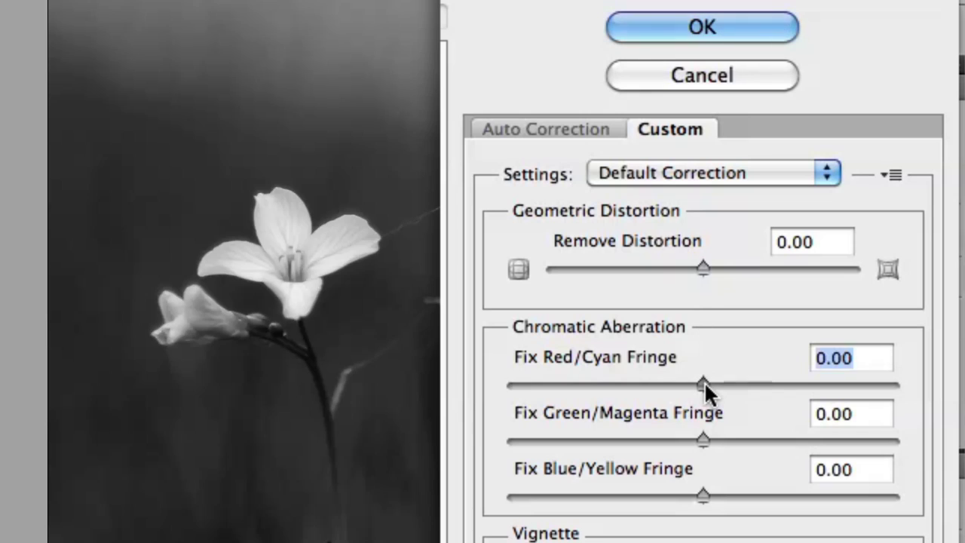
drag(704, 381, 941, 396)
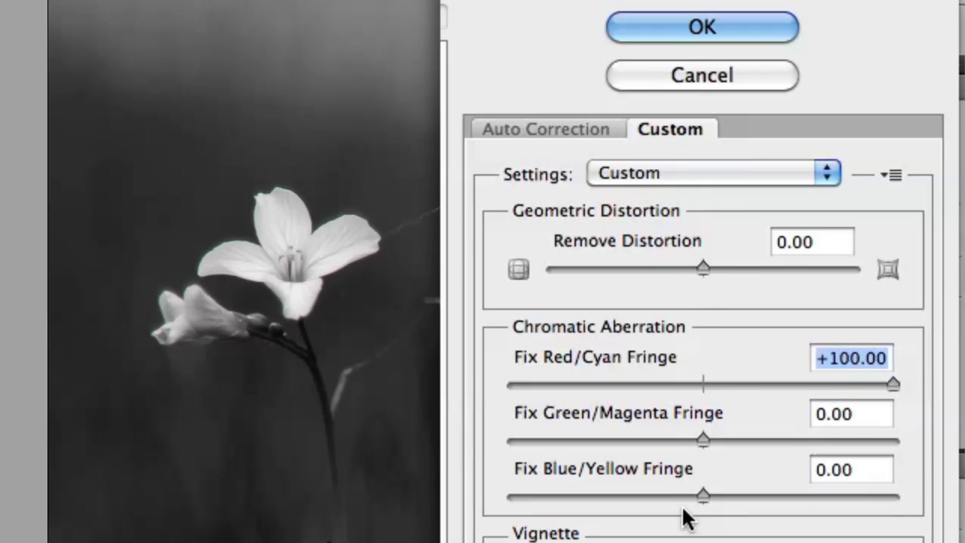
drag(702, 495, 481, 492)
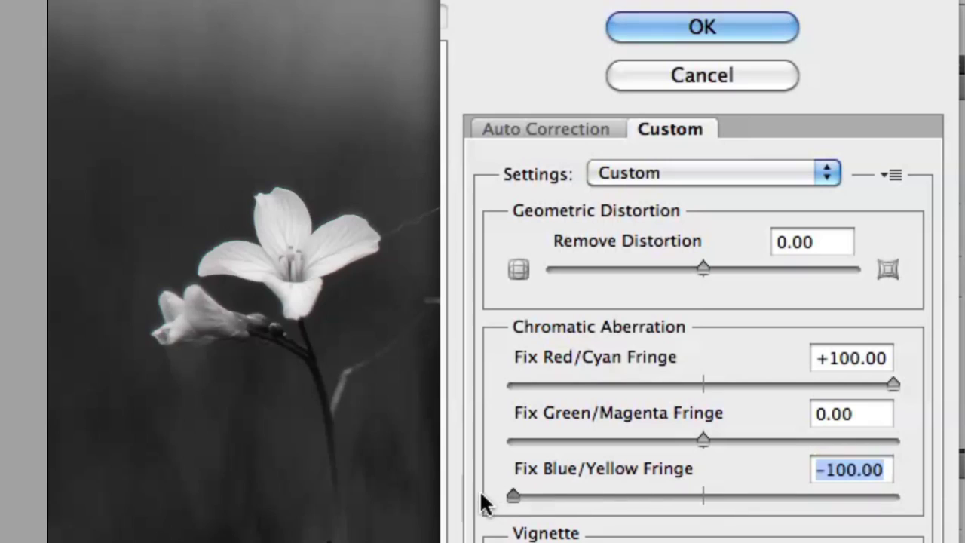